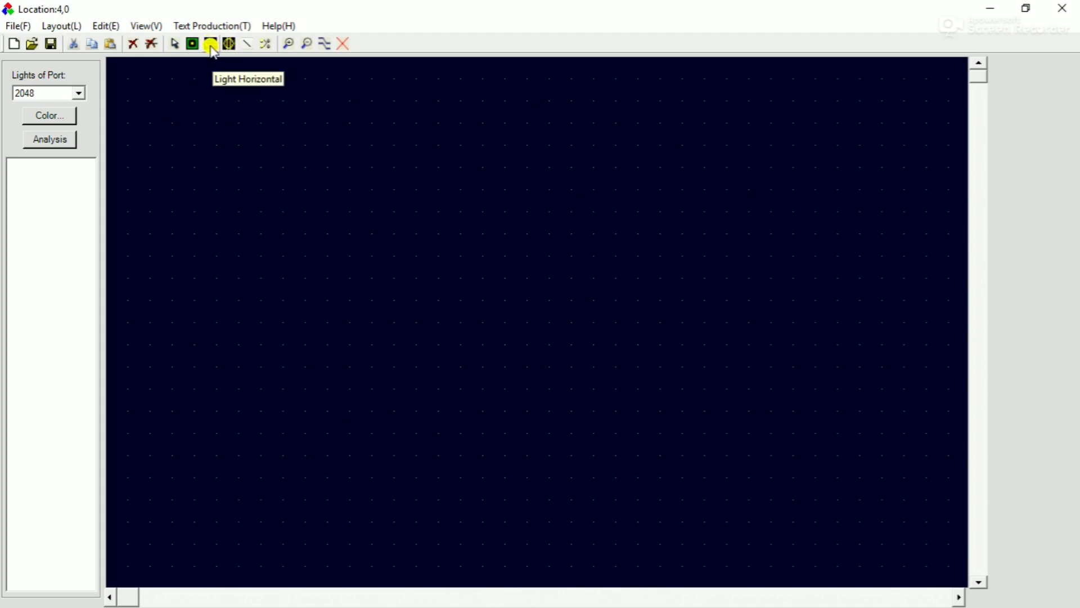
- Place three 8×8 blocks of horizontally wired lights: two side by side and one below the first, leaving gaps between blocks
click(211, 48)
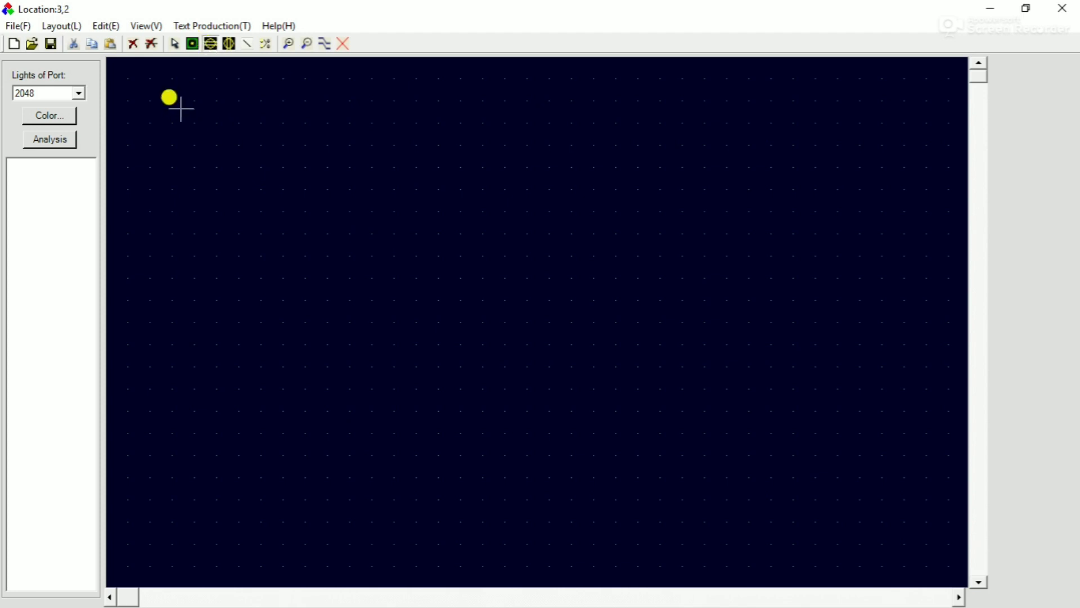
drag(175, 103, 342, 240)
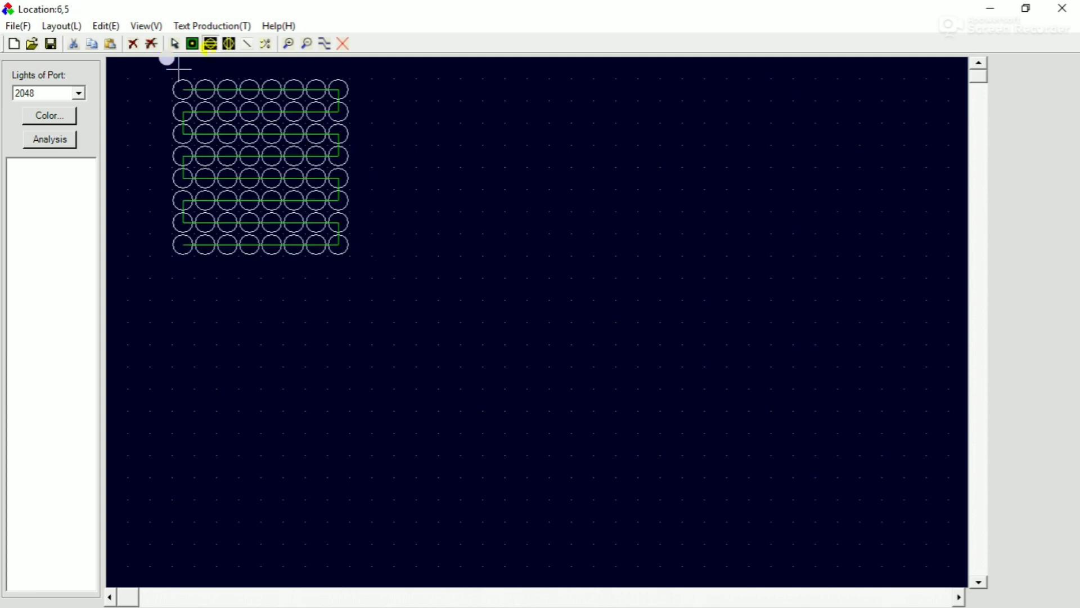
click(210, 44)
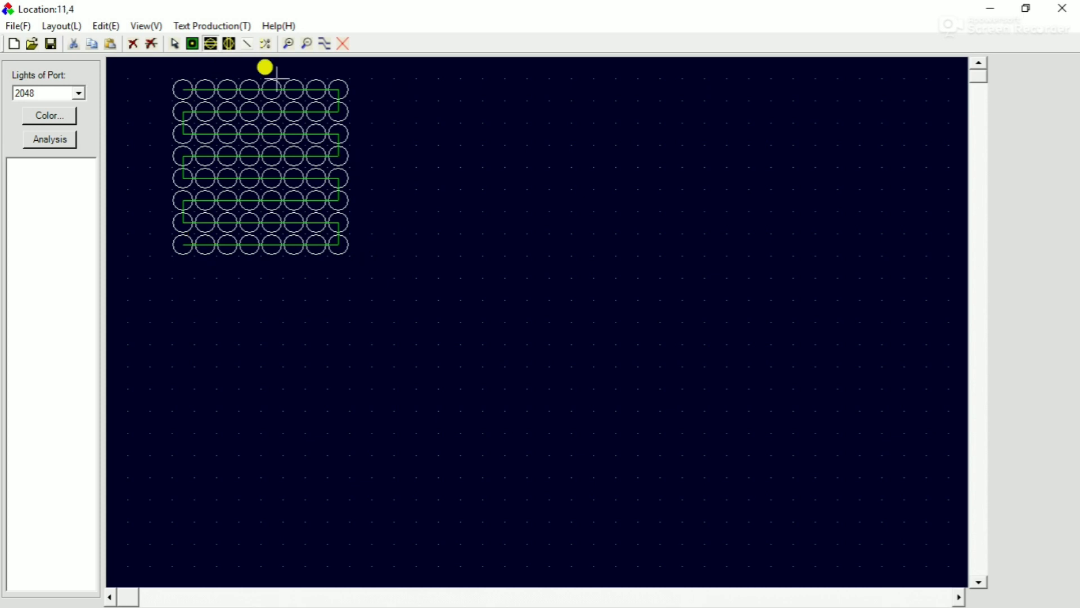
click(211, 42)
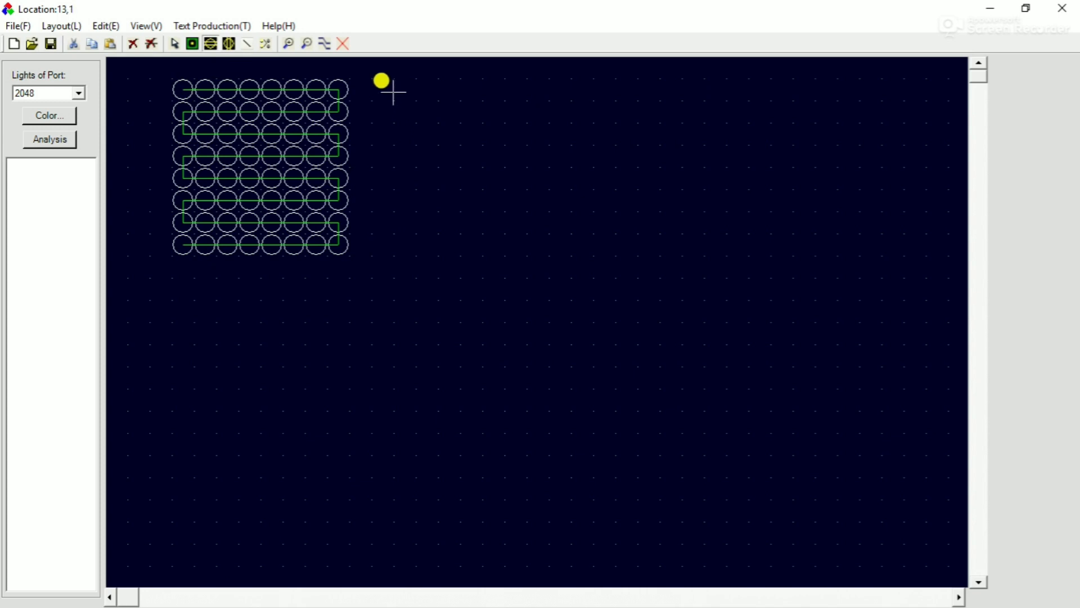
drag(376, 85, 543, 253)
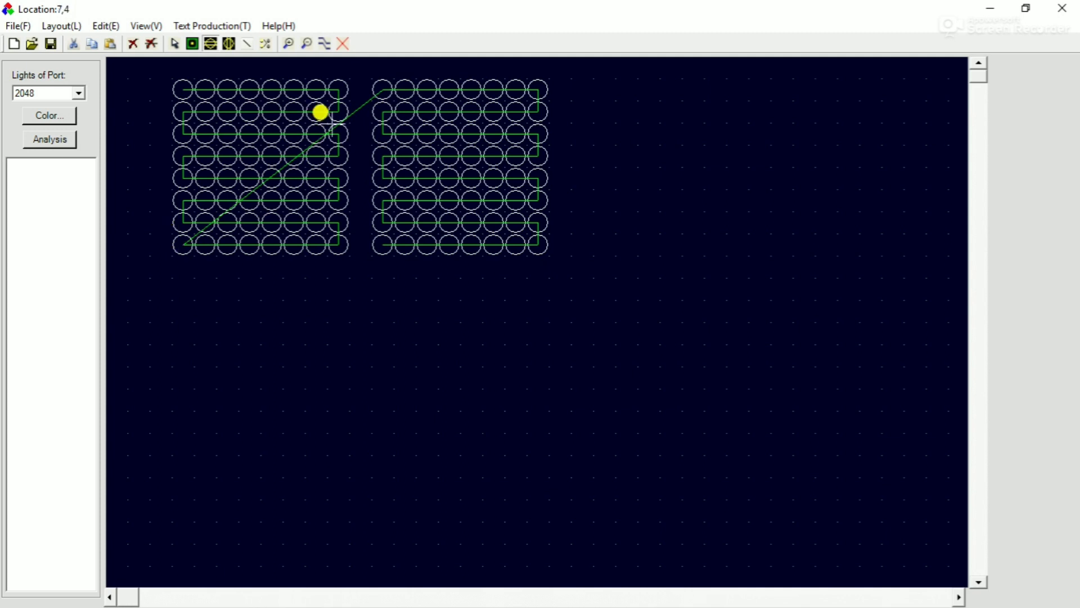
click(382, 93)
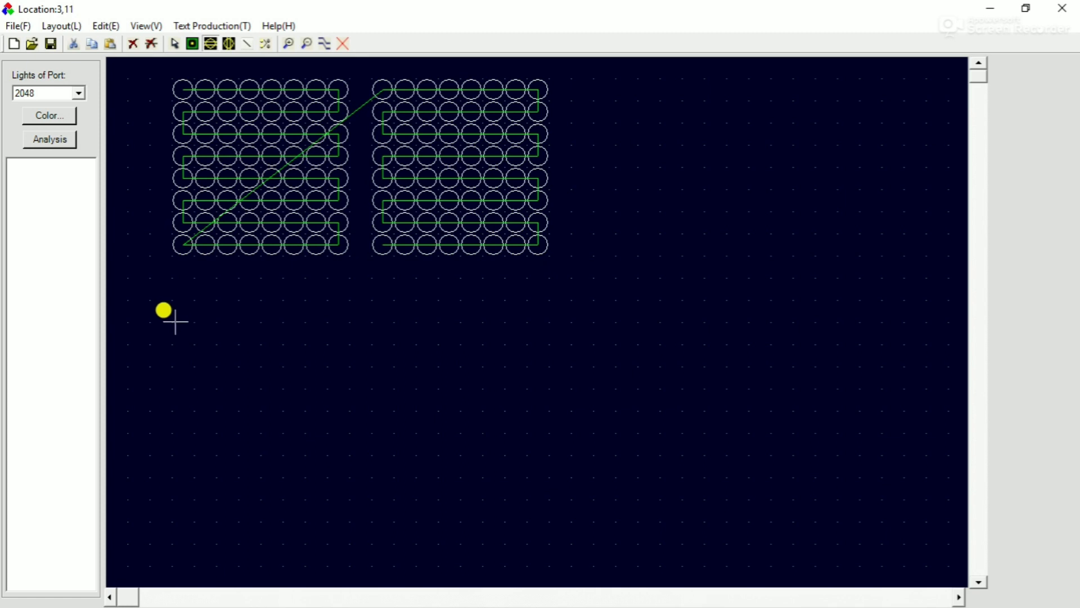
drag(178, 292, 331, 436)
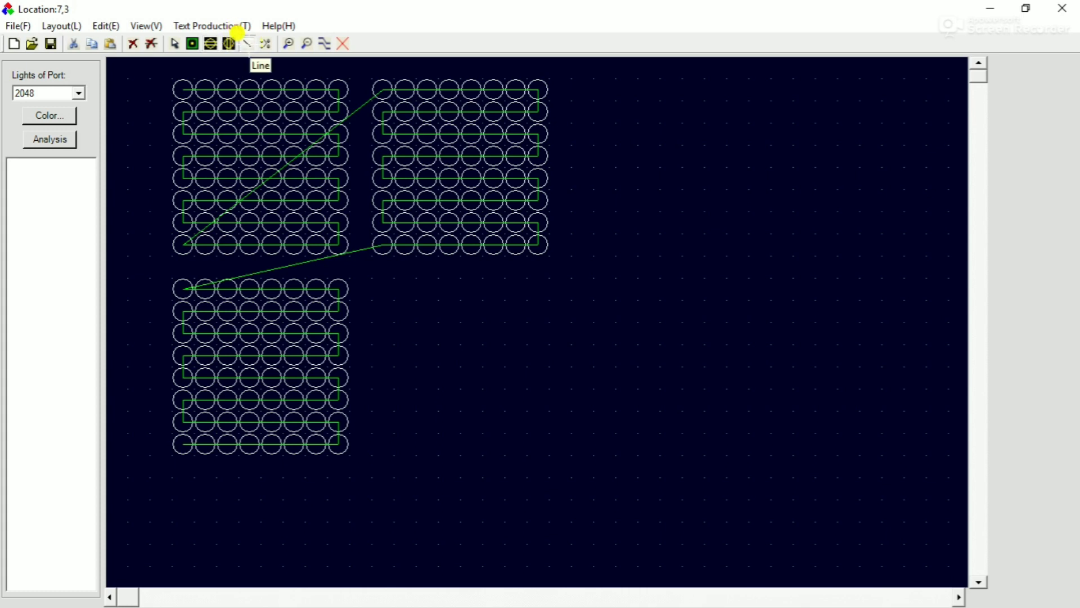
- Reroute the connecting line from the second block's last light to the third block's last light
click(247, 43)
click(381, 245)
drag(382, 246, 191, 444)
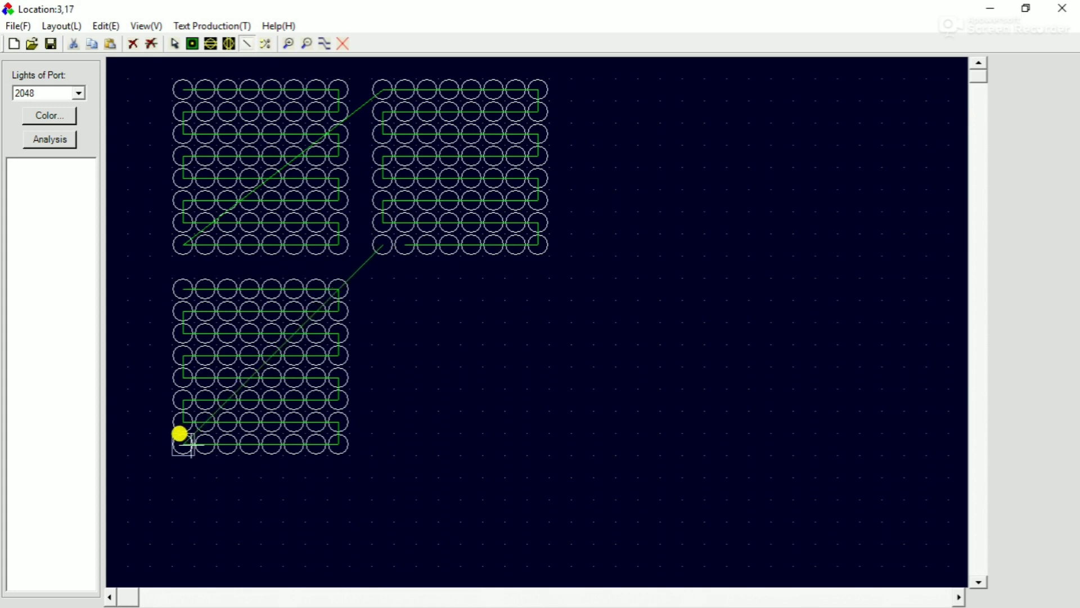
drag(191, 444, 182, 89)
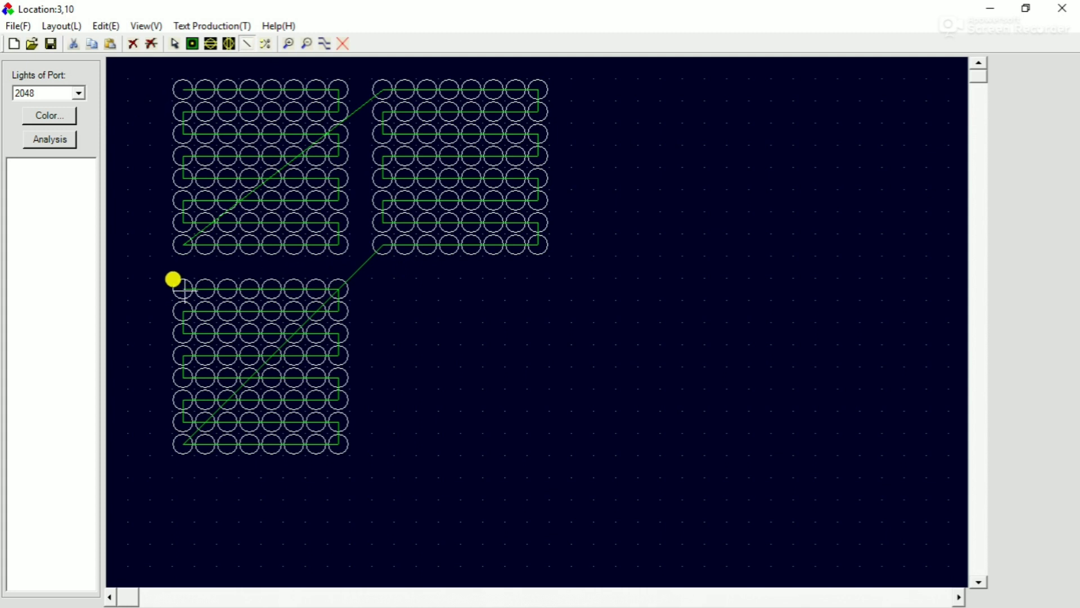
- Reconnect the second block's last light to the first light of the third block with a line
click(383, 246)
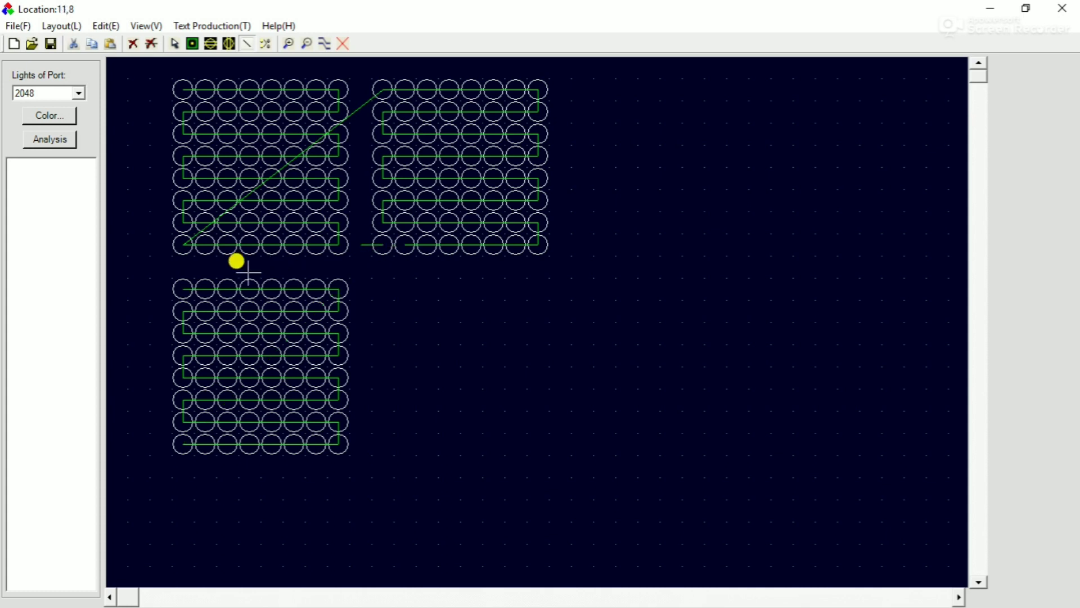
click(185, 289)
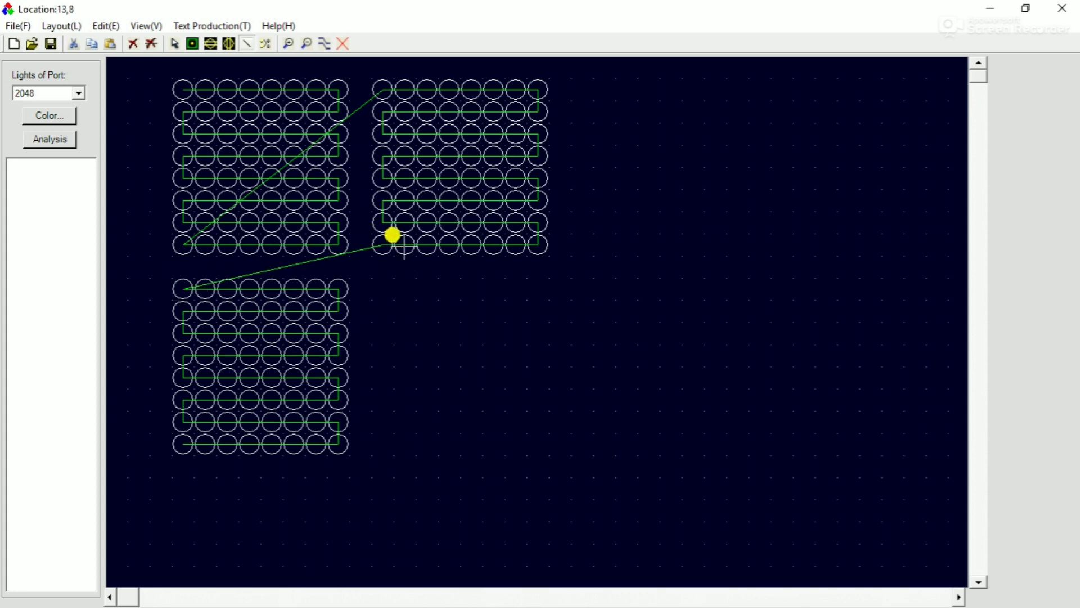
click(371, 249)
- Place a fourth 8×8 block of horizontally wired lights directly beneath the second block
click(211, 43)
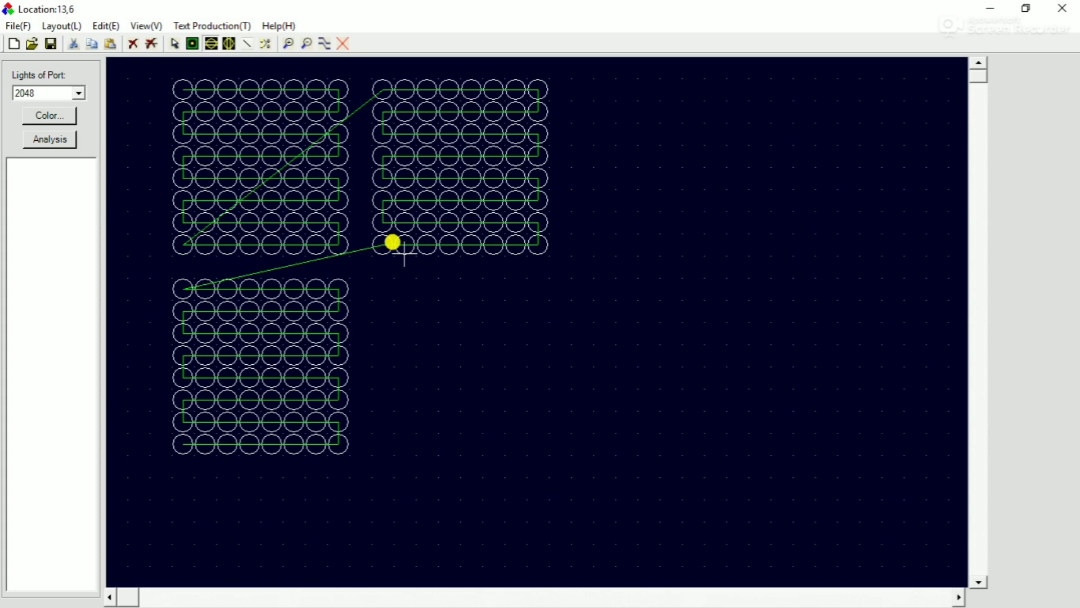
mouse_move(379, 281)
mouse_down()
mouse_move(413, 301)
mouse_move(381, 270)
mouse_move(395, 281)
mouse_up()
drag(432, 301, 535, 416)
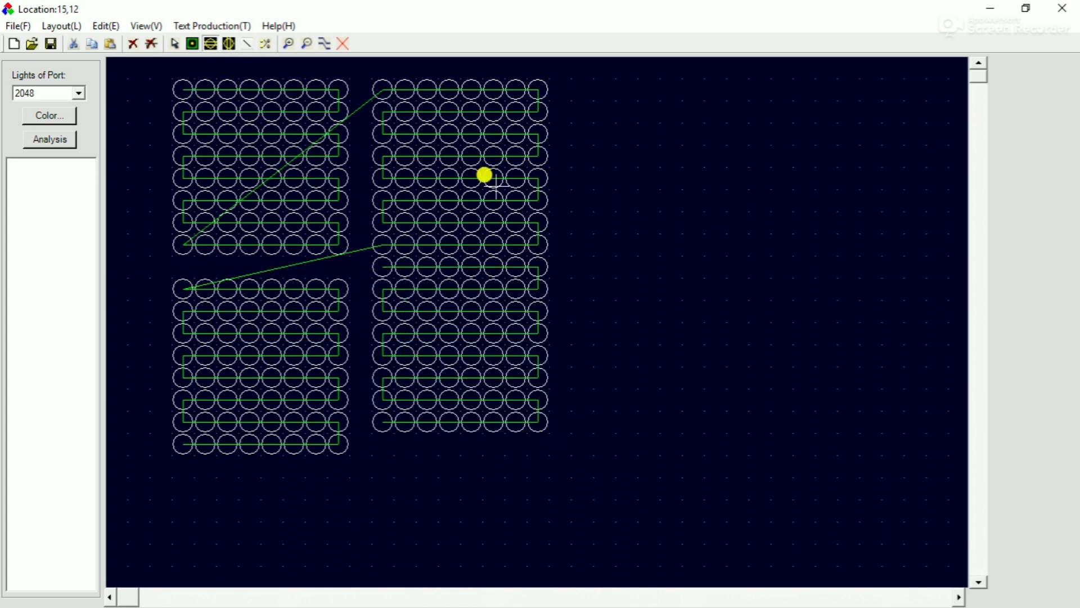
- Connect the third block's last light to the fourth block's first light with a line
click(247, 43)
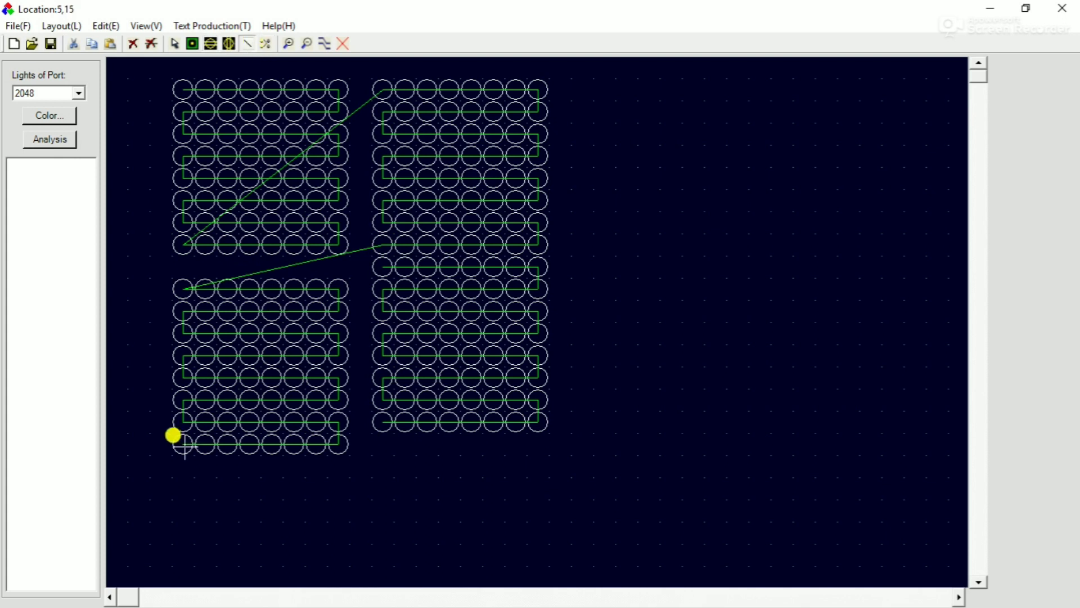
drag(188, 441, 380, 265)
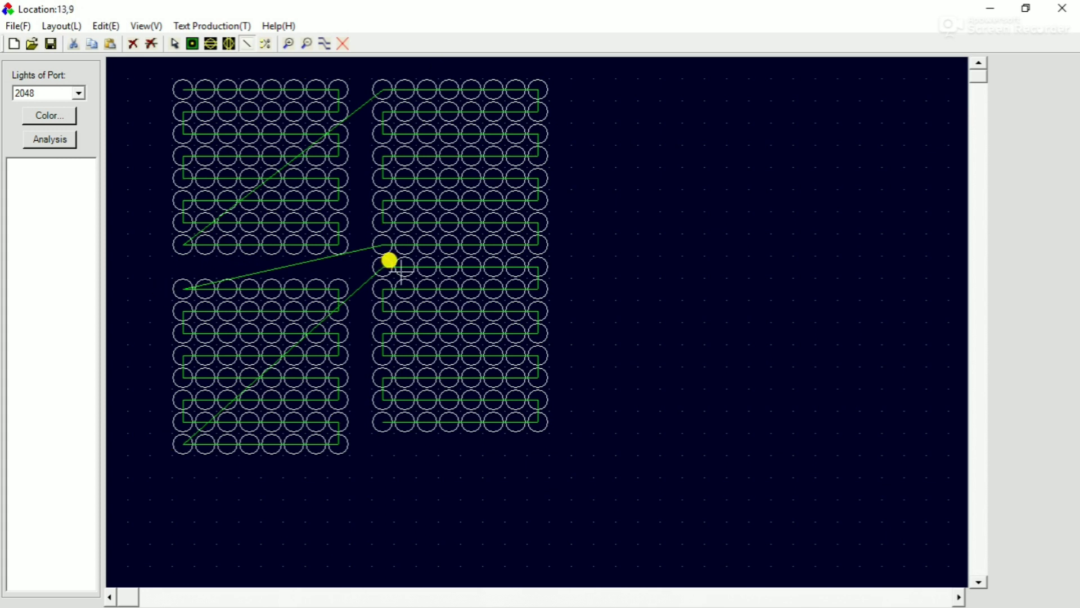
click(568, 480)
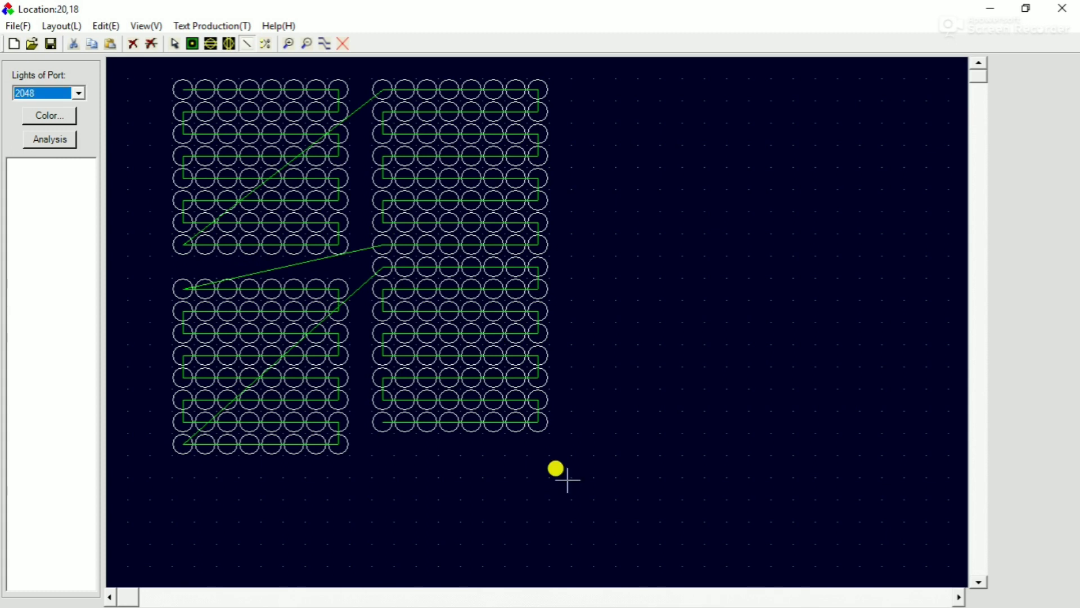
click(82, 224)
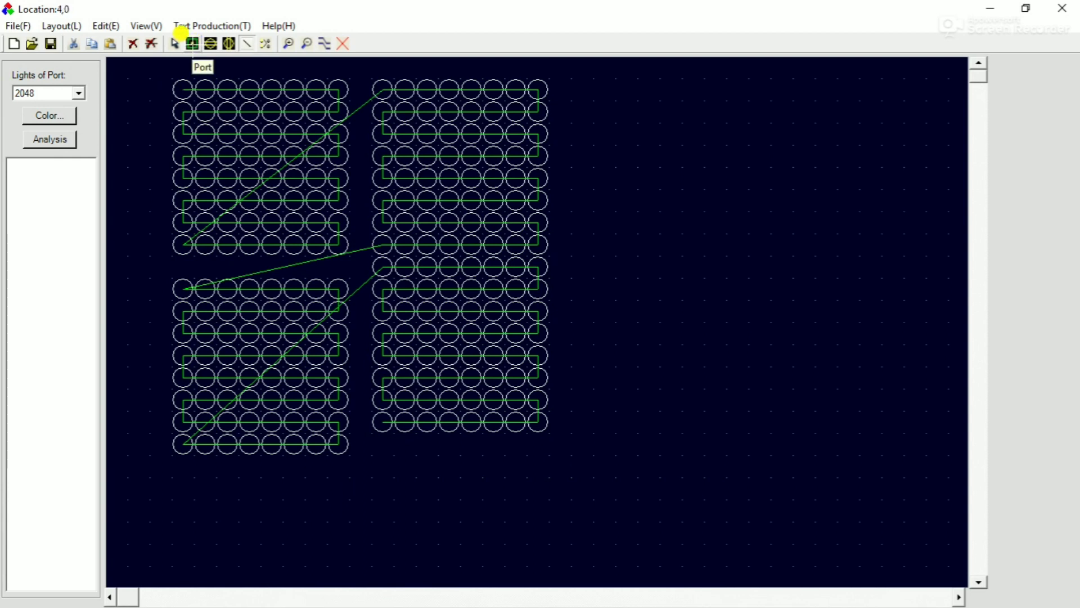
- Place a port just before the first block's starting light and connect the two with a line
click(191, 44)
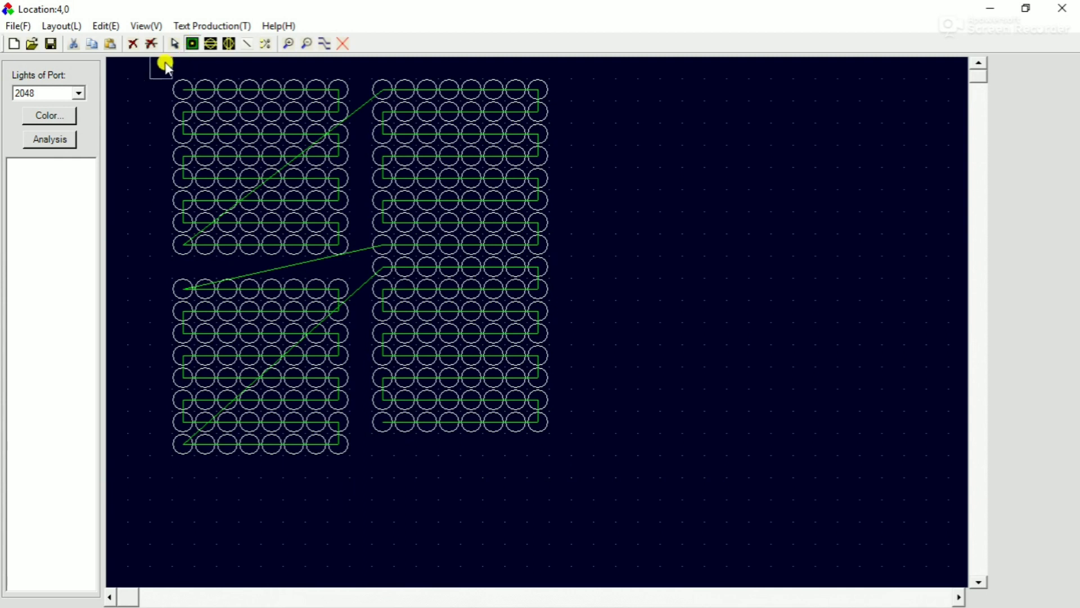
click(130, 91)
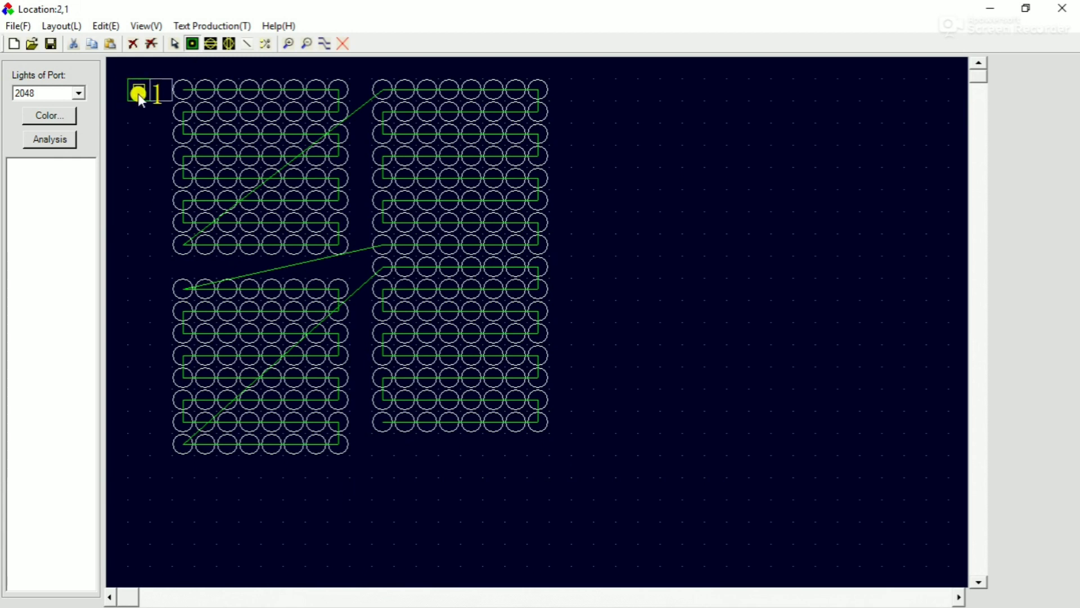
click(247, 46)
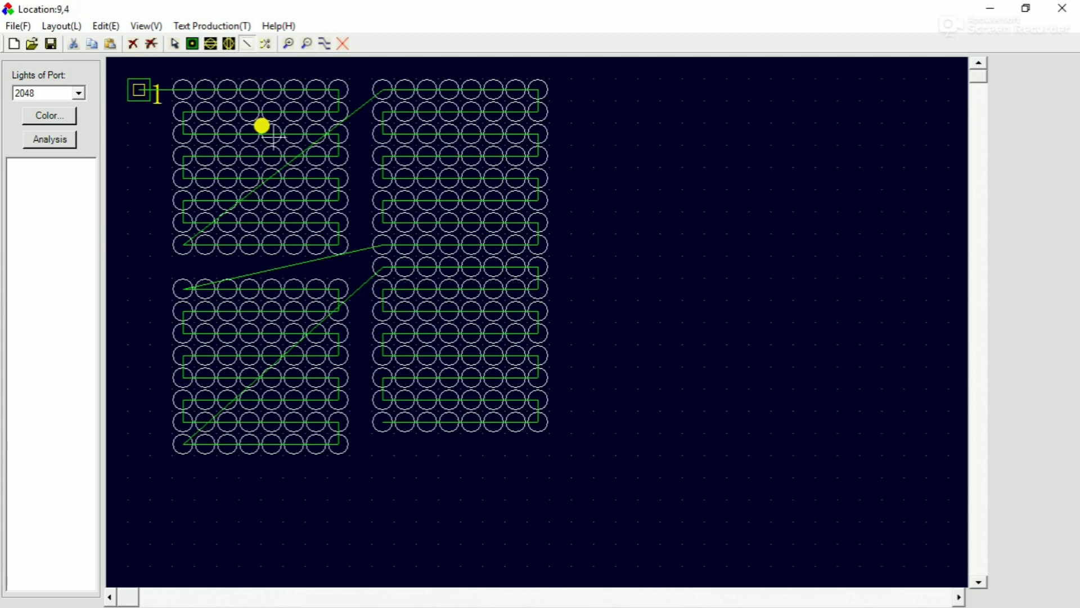
- Save the layout as a LedLayOut file named dance2 on the Desktop
click(22, 27)
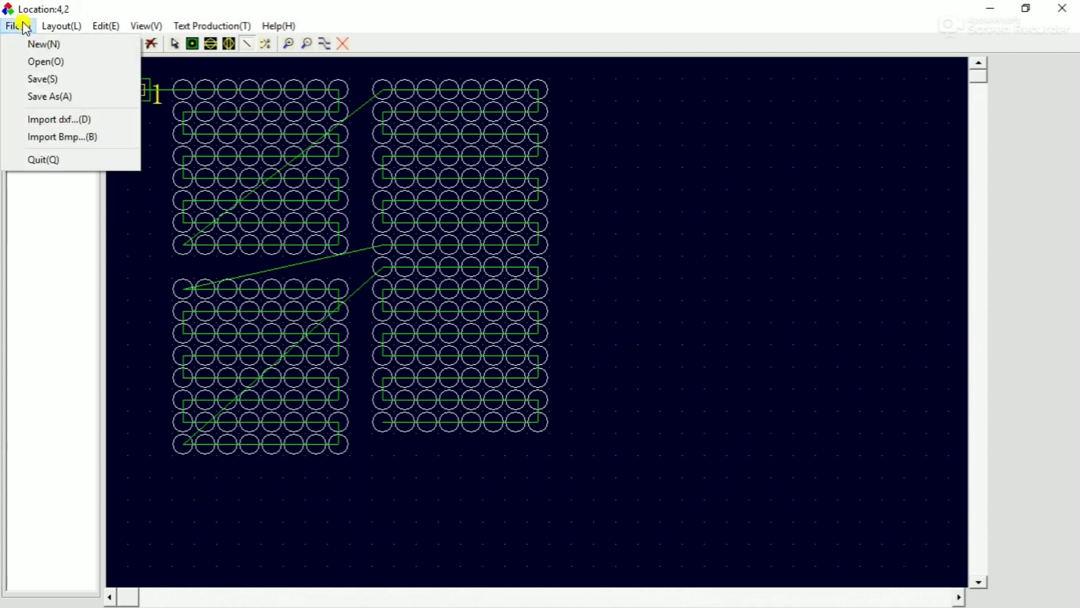
click(63, 97)
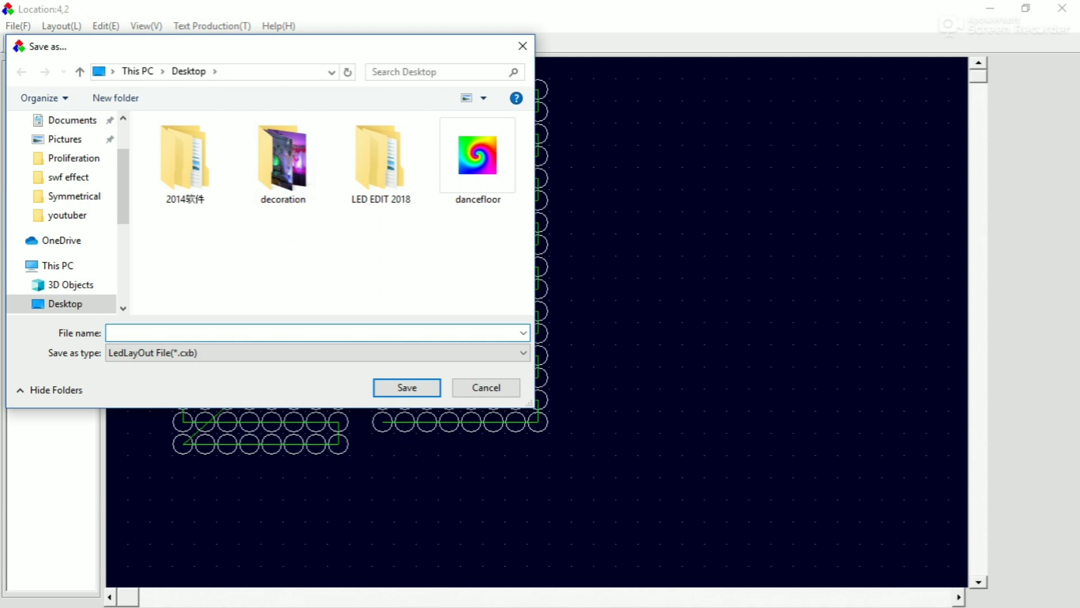
click(290, 331)
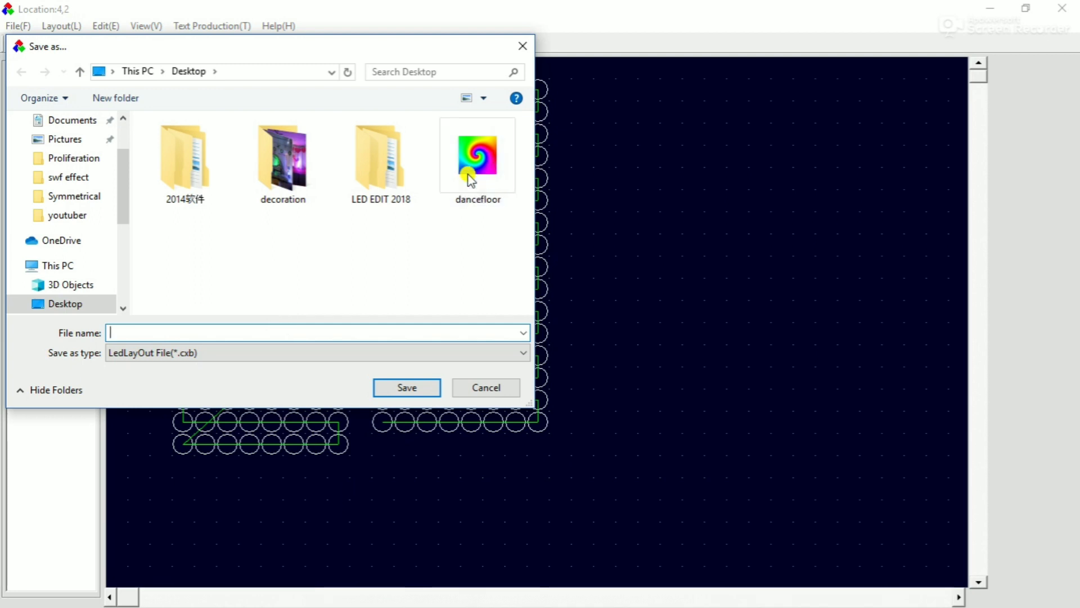
click(137, 331)
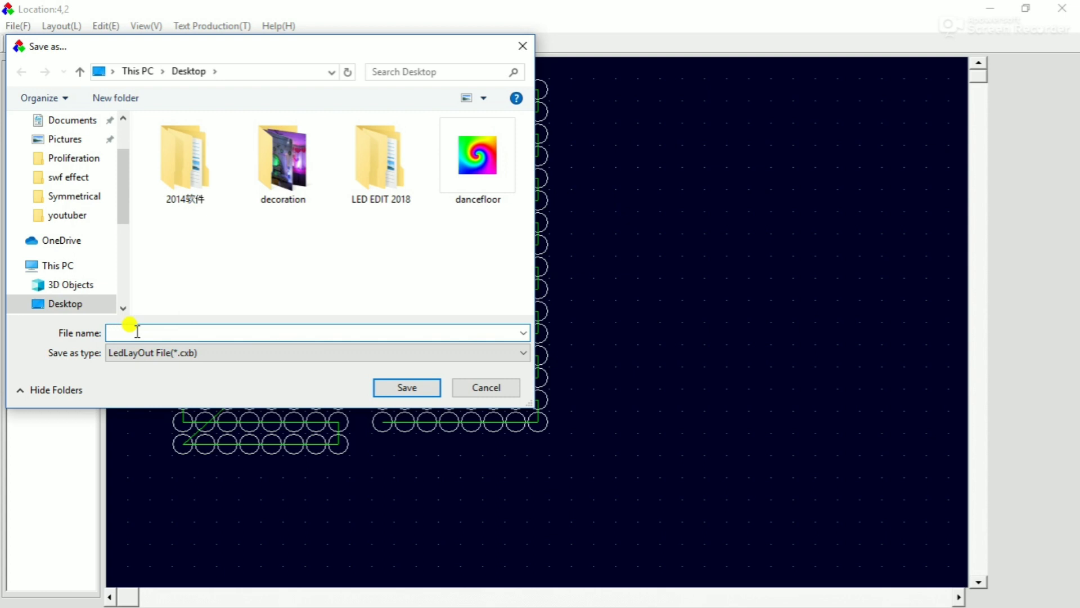
text(danc)
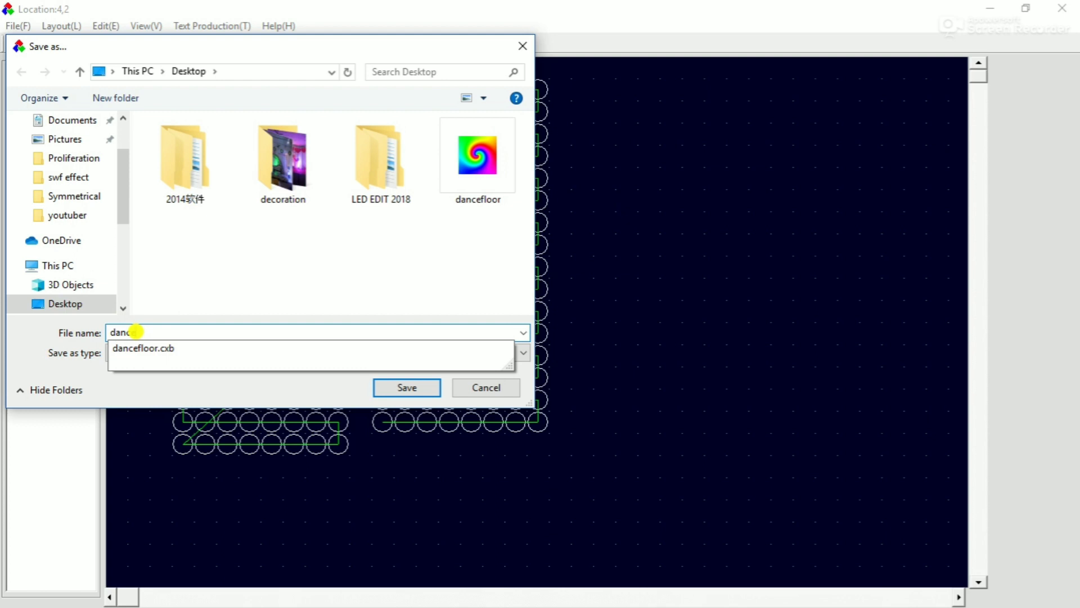
click(135, 331)
text(e)
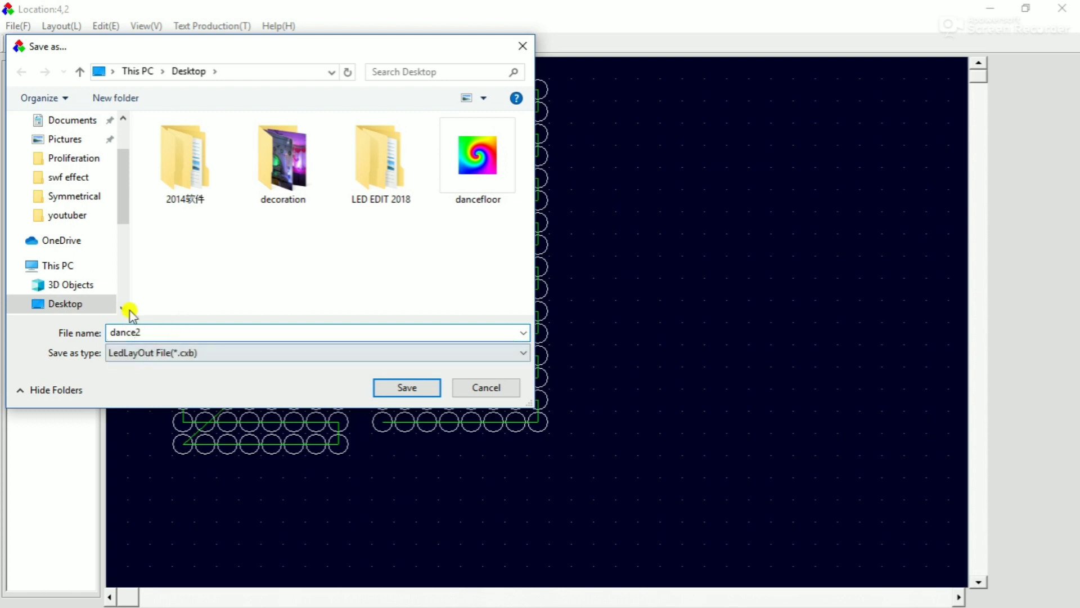
text(2)
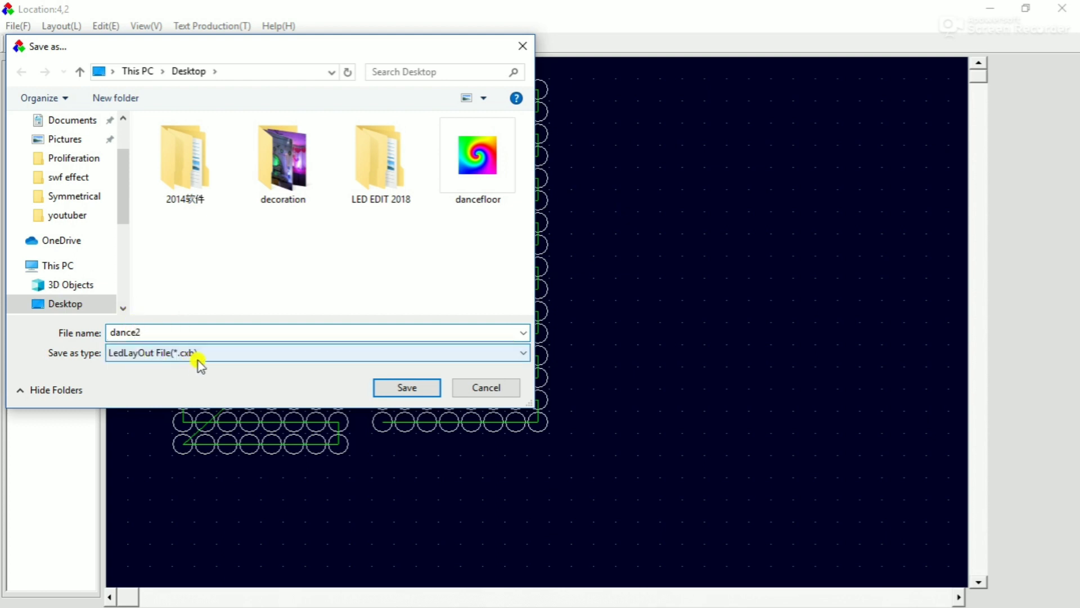
click(409, 389)
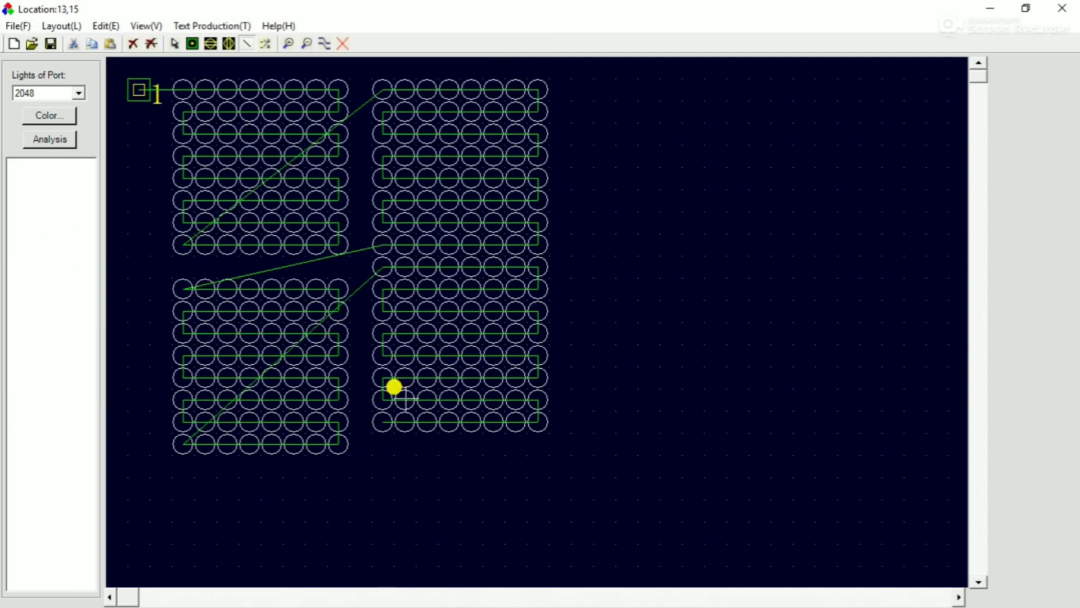
- Move the dance2 file to the middle of the desktop and switch to LedEdit 2018 from its LED EDIT 2018 folder
click(992, 10)
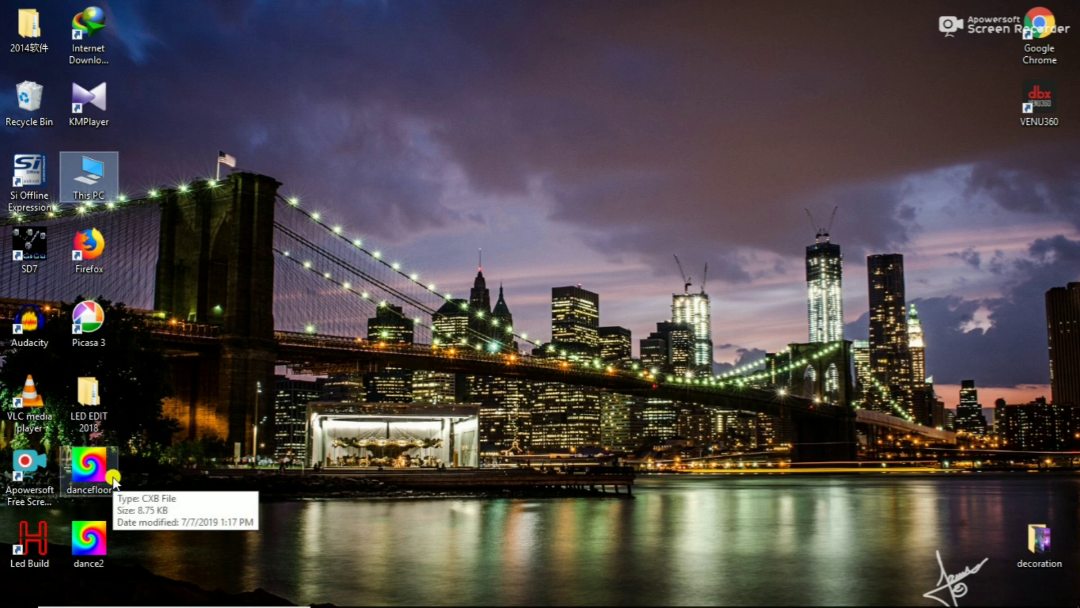
drag(113, 477, 464, 257)
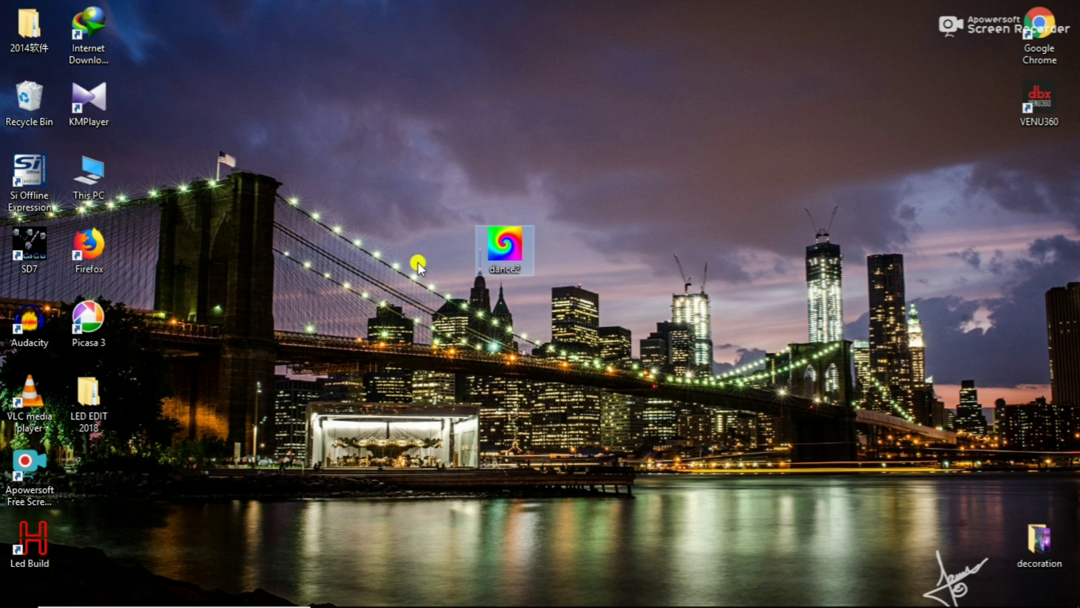
click(86, 410)
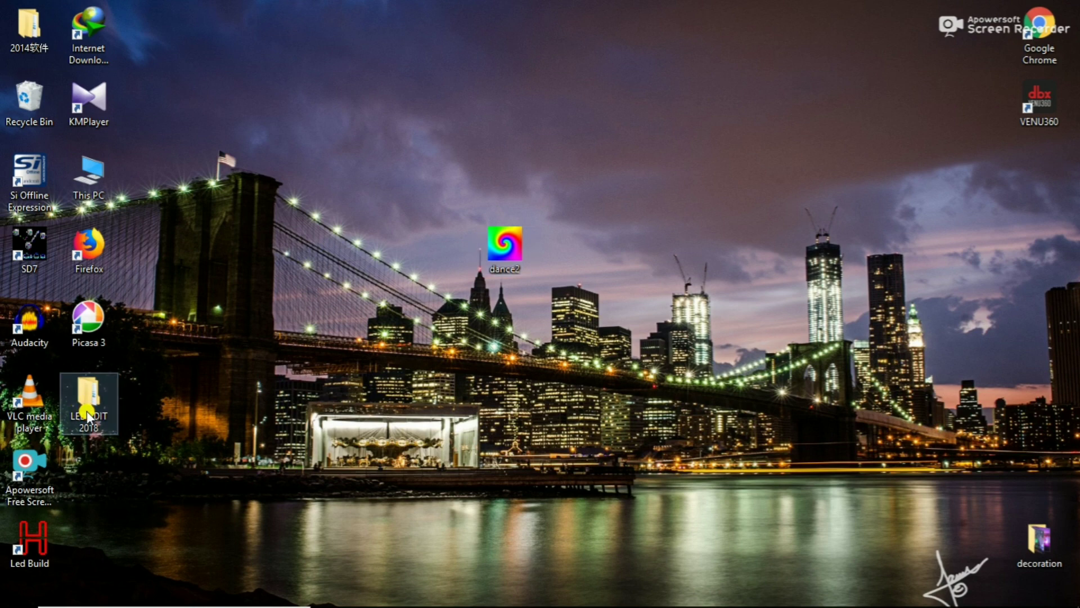
double_click(87, 411)
- Create a new project with the T-1000-WS2811 controller type, keeping the default file name and settings
click(22, 27)
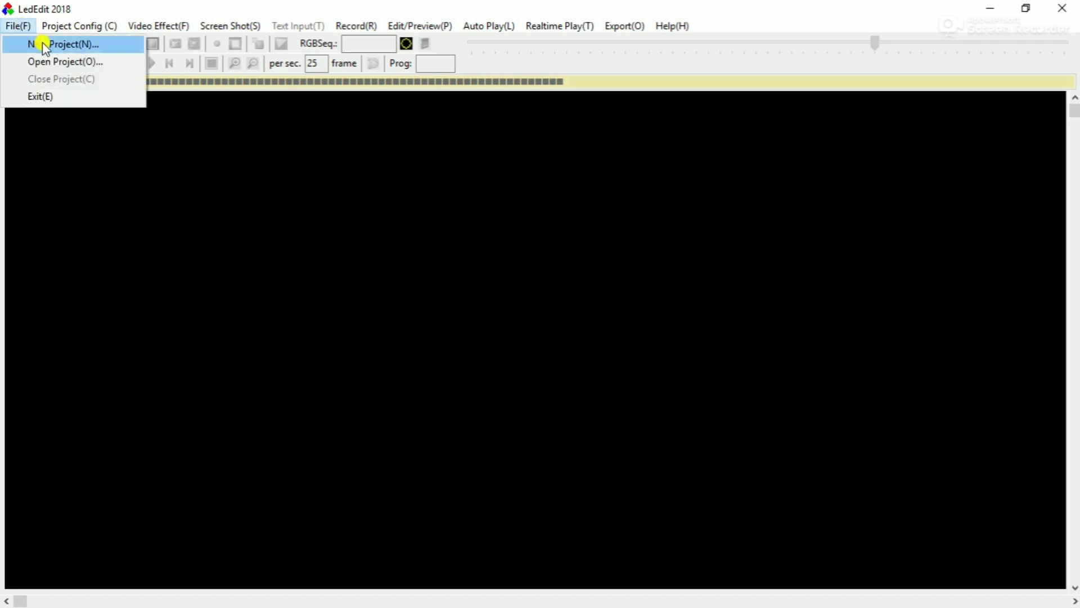
click(46, 44)
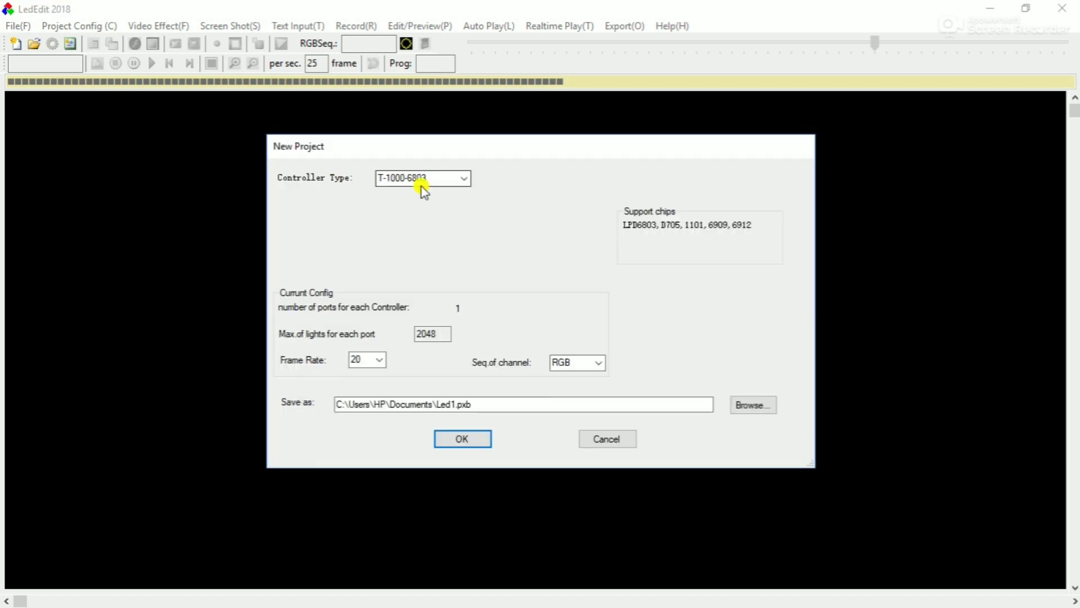
click(464, 178)
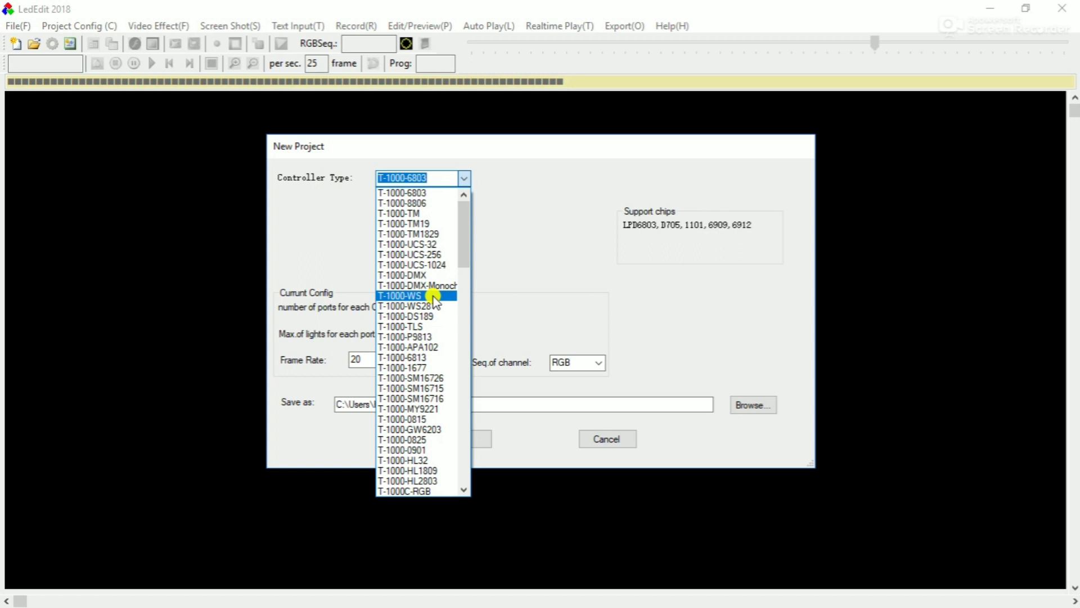
click(417, 306)
click(463, 440)
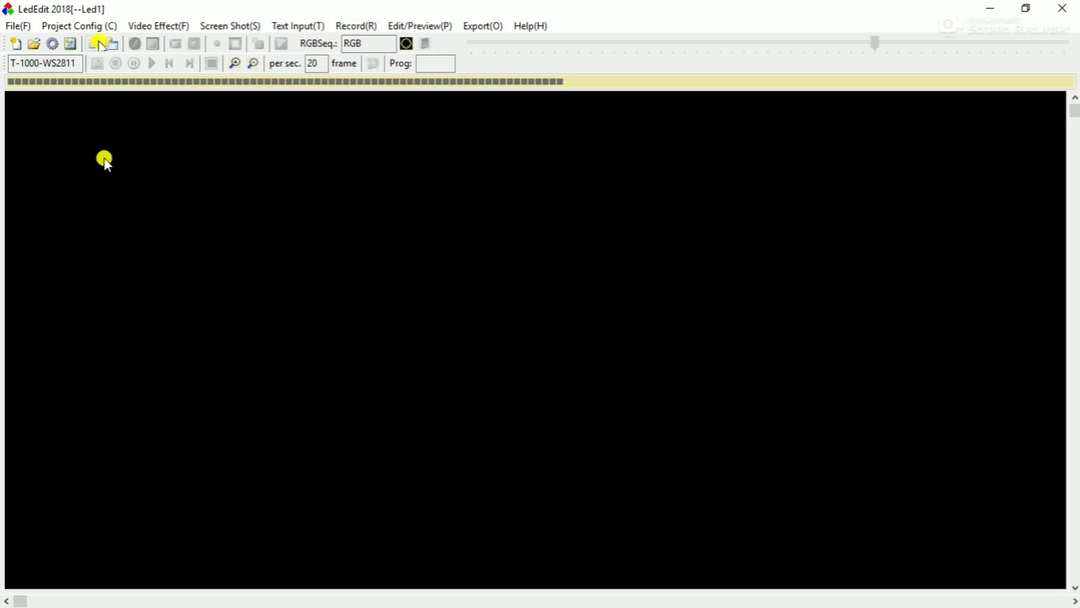
- Import the dance2 .cxb layout from the Desktop into the project and acknowledge the import message
click(79, 25)
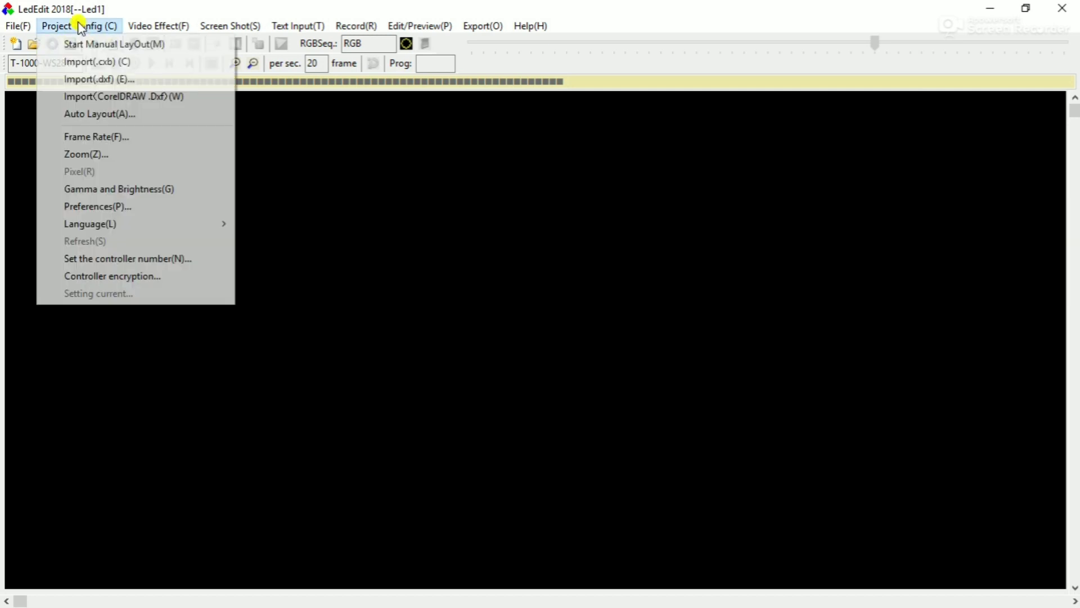
click(114, 63)
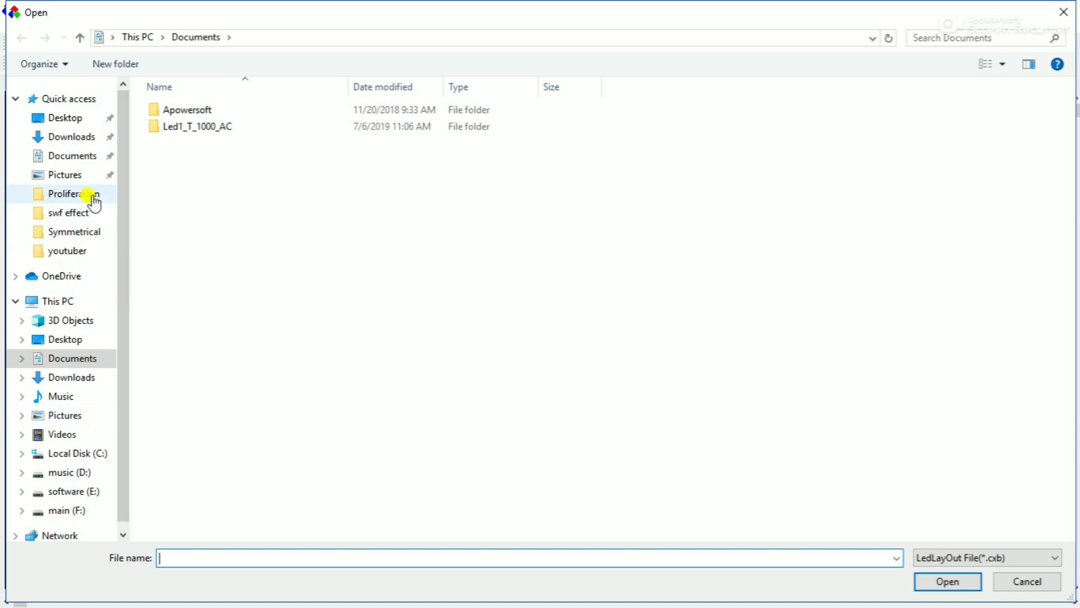
click(76, 119)
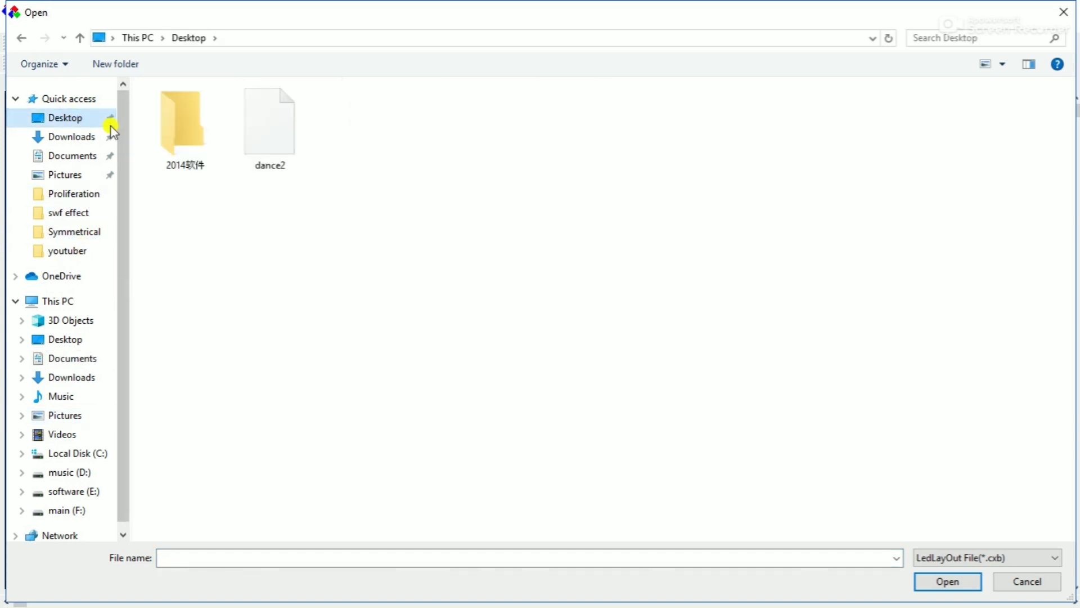
click(270, 122)
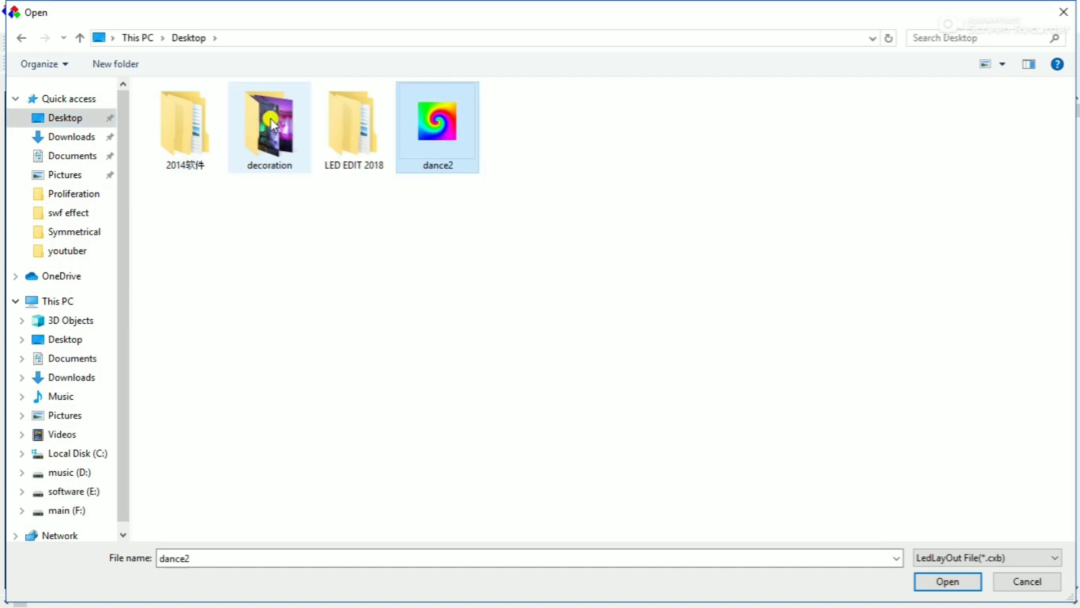
double_click(434, 144)
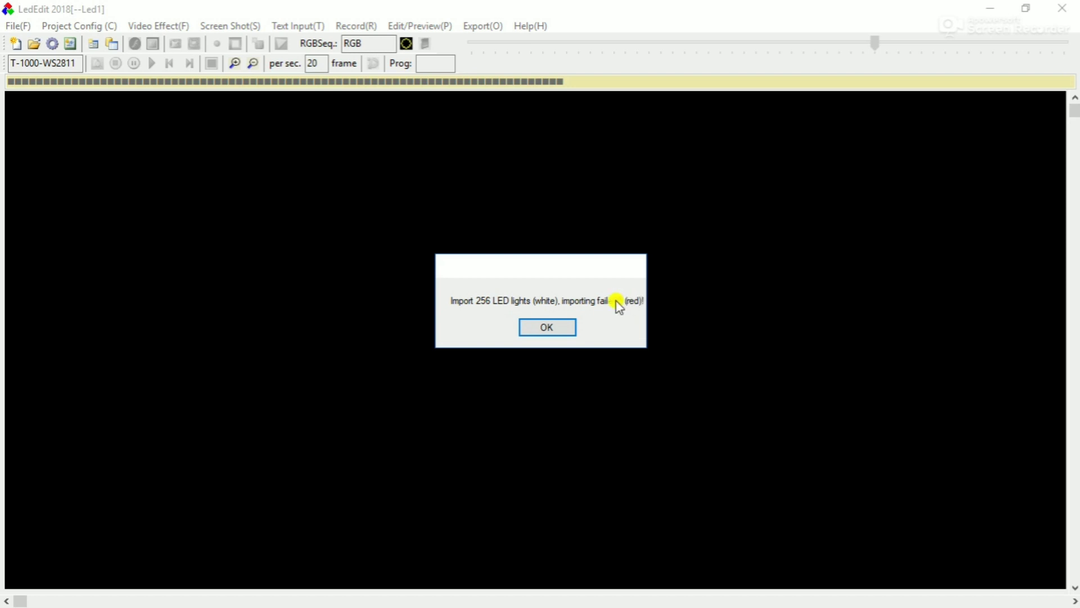
click(547, 328)
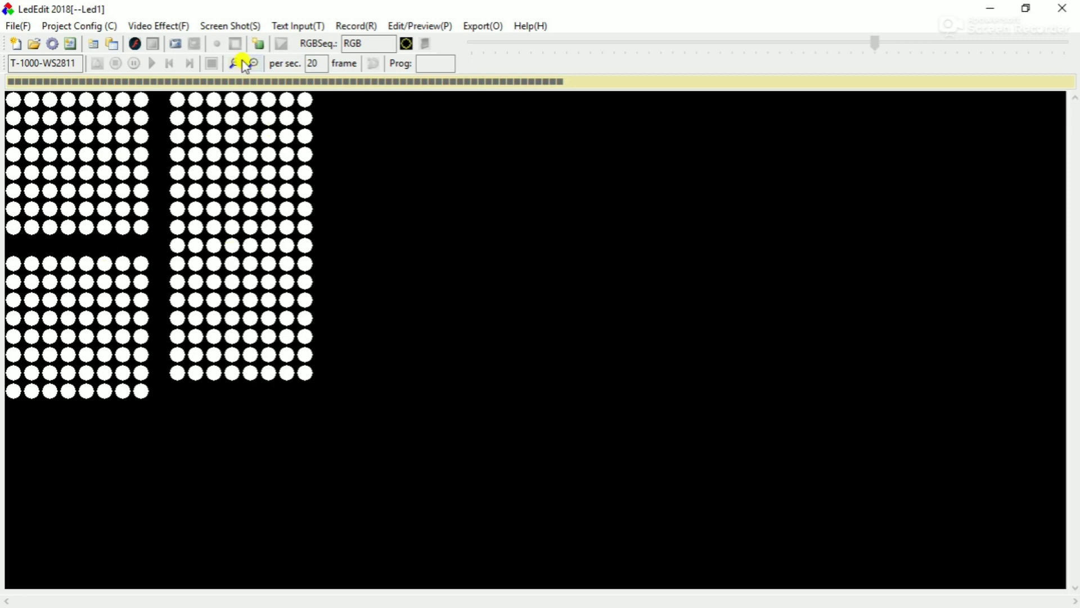
- Play the built-in Rectangular diffusion video effect on the imported LED layout
click(172, 28)
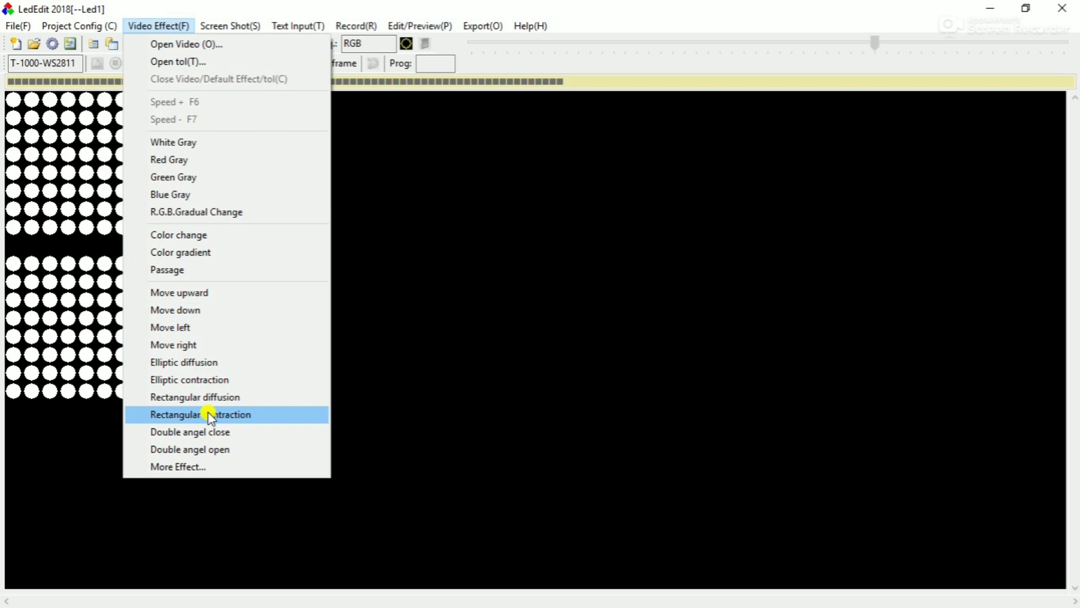
click(209, 397)
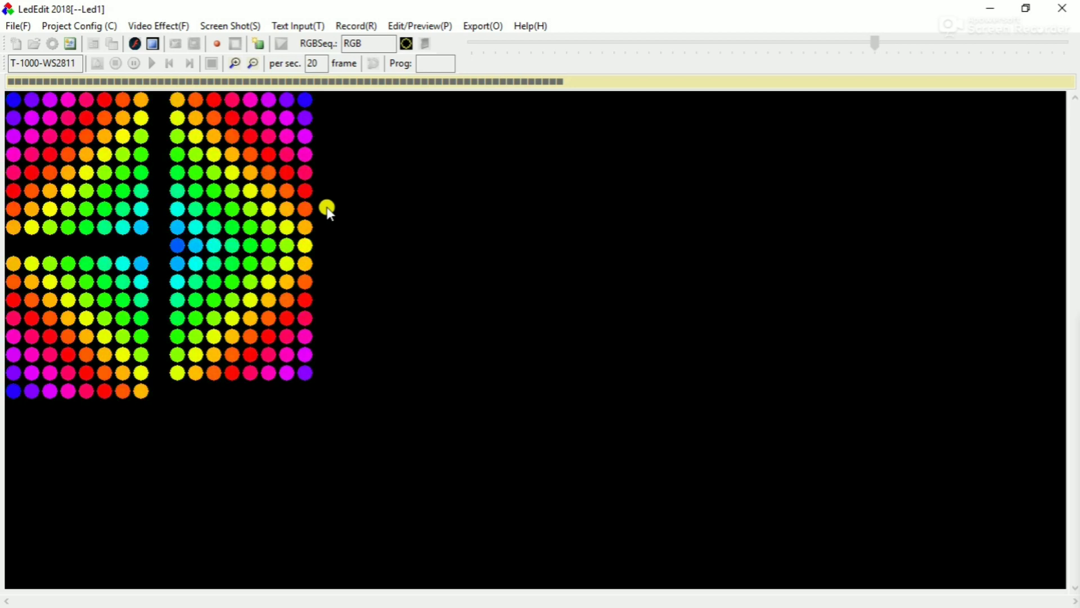
click(256, 67)
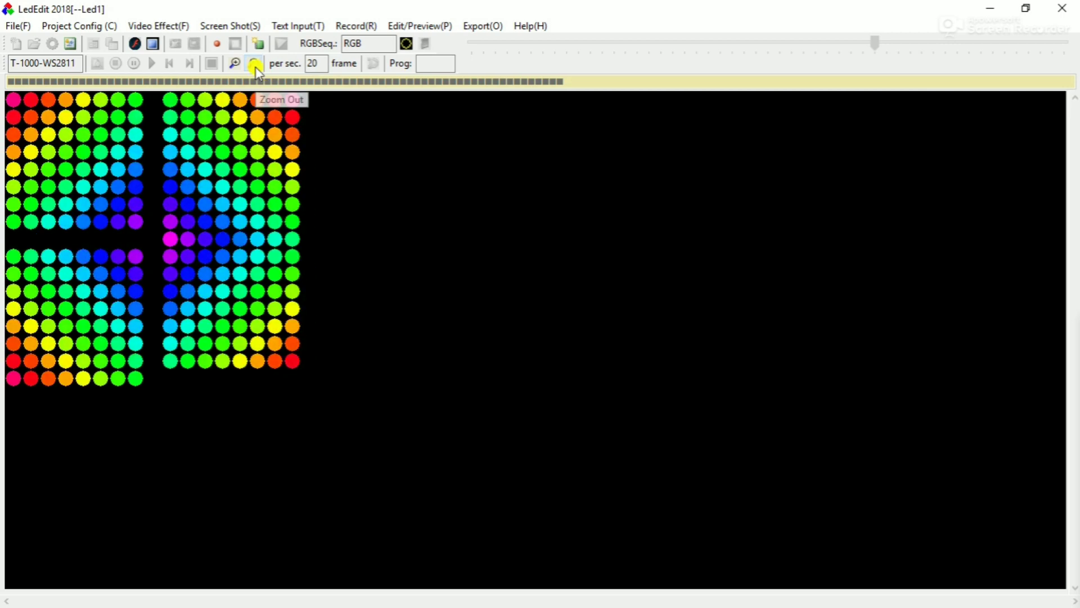